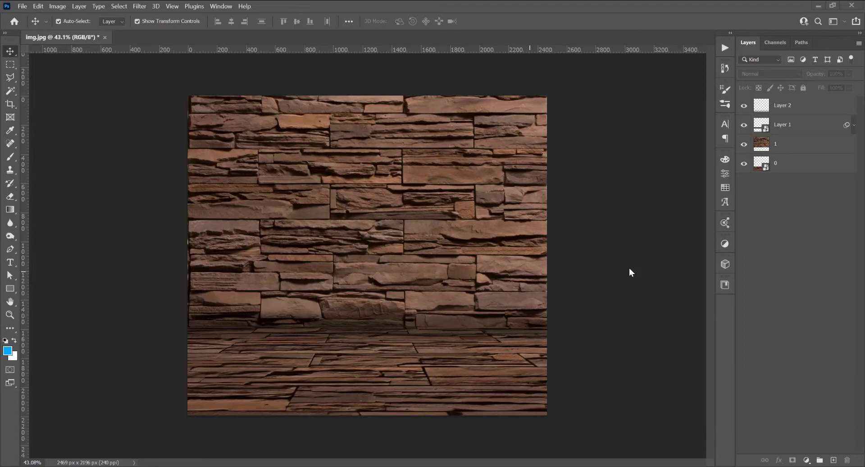
Step: Open the stone wall image -img.jpg in its own document
{"action": "left_click", "coordinate": [22, 6]}
{"action": "left_click", "coordinate": [40, 22]}
{"action": "left_click", "coordinate": [194, 90]}
{"action": "left_click", "coordinate": [495, 347]}
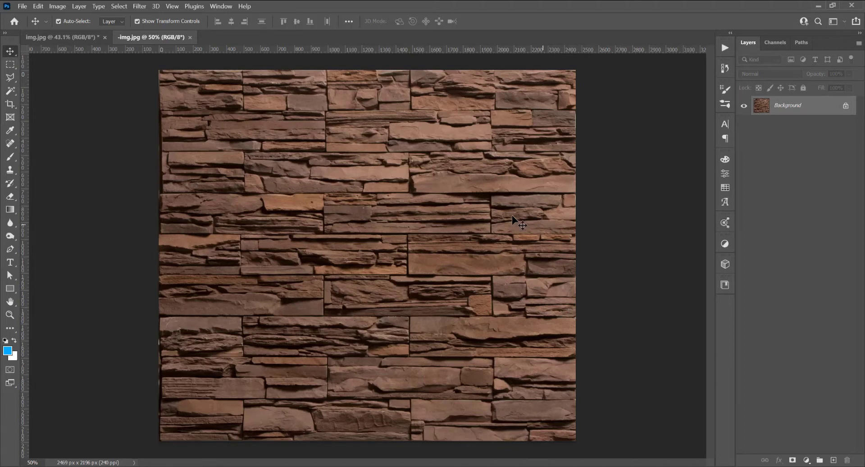
{"action": "scroll", "coordinate": [604, 216], "scroll_direction": "down", "scroll_amount": 1}
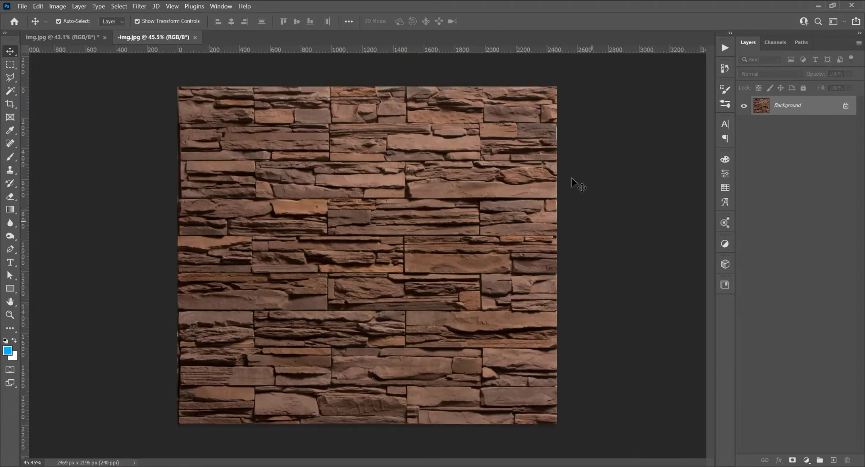
Step: Duplicate the background layer, then name the copy 2 and the original 1
{"action": "right_click", "coordinate": [830, 108]}
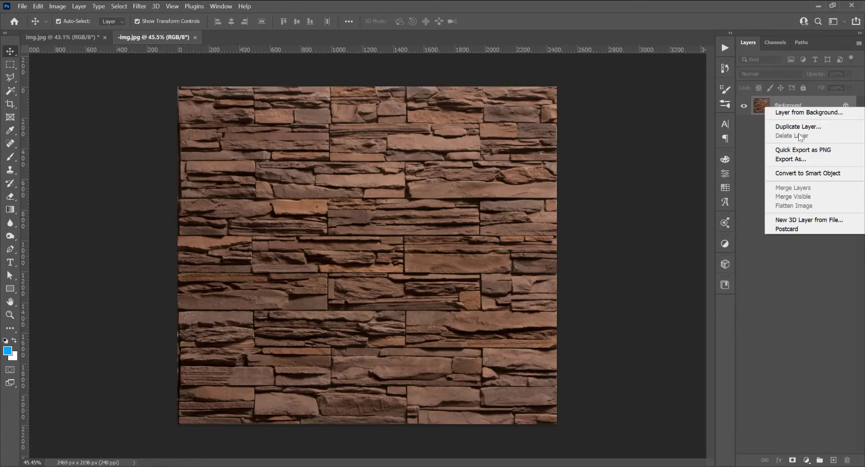
{"action": "left_click", "coordinate": [826, 131]}
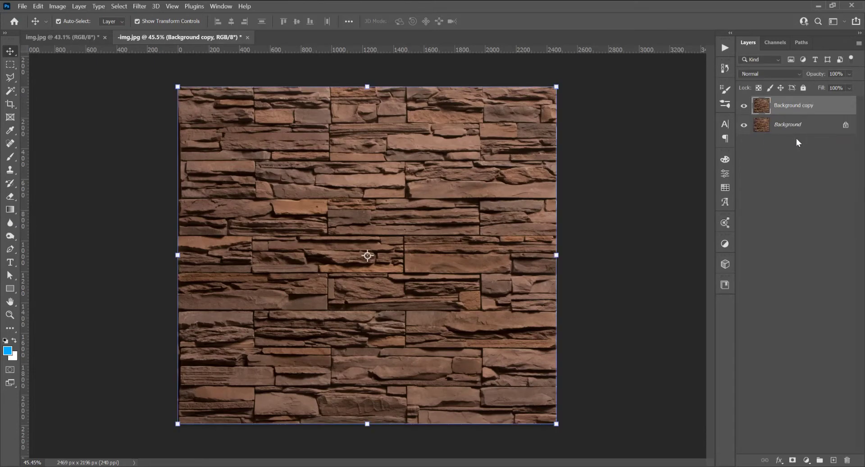
{"action": "double_click", "coordinate": [791, 108]}
{"action": "type", "text": "2"}
{"action": "key", "text": "Return"}
{"action": "left_click", "coordinate": [791, 129]}
{"action": "double_click", "coordinate": [792, 128]}
{"action": "type", "text": "1"}
{"action": "key", "text": "Return"}
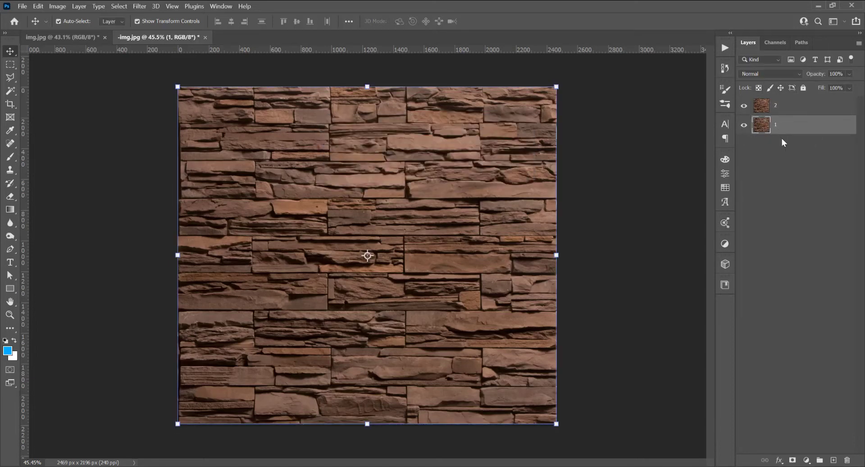
Step: Hide layer 1 and move layer 2 straight up, leaving roughly the lower quarter of the canvas empty
{"action": "left_click", "coordinate": [744, 128]}
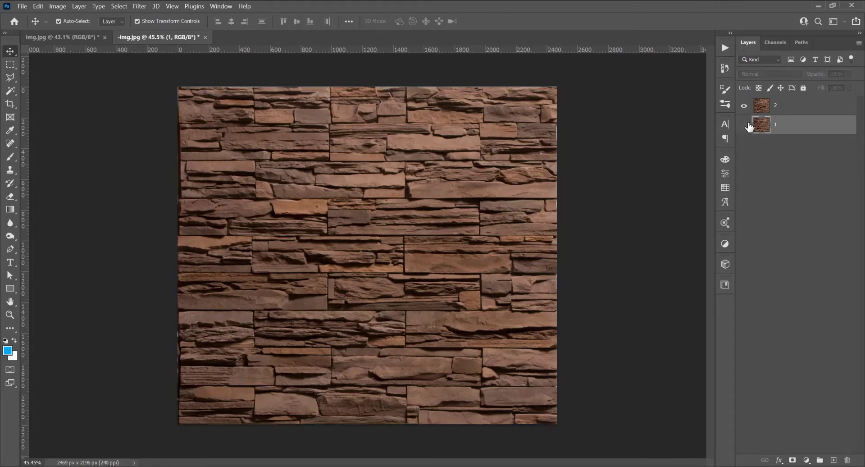
{"action": "left_click", "coordinate": [773, 108]}
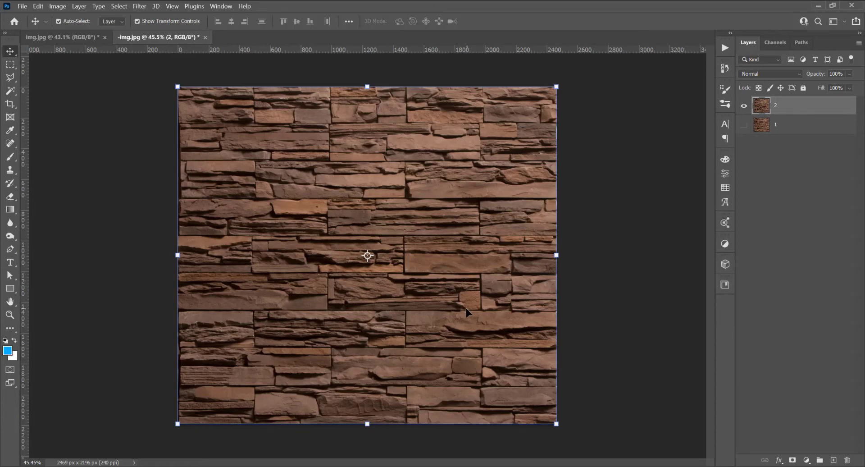
{"action": "left_click_drag", "start_coordinate": [464, 314], "coordinate": [455, 213]}
{"action": "scroll", "coordinate": [433, 229], "scroll_direction": "down", "scroll_amount": 3}
{"action": "scroll", "coordinate": [403, 231], "scroll_direction": "up", "scroll_amount": 1}
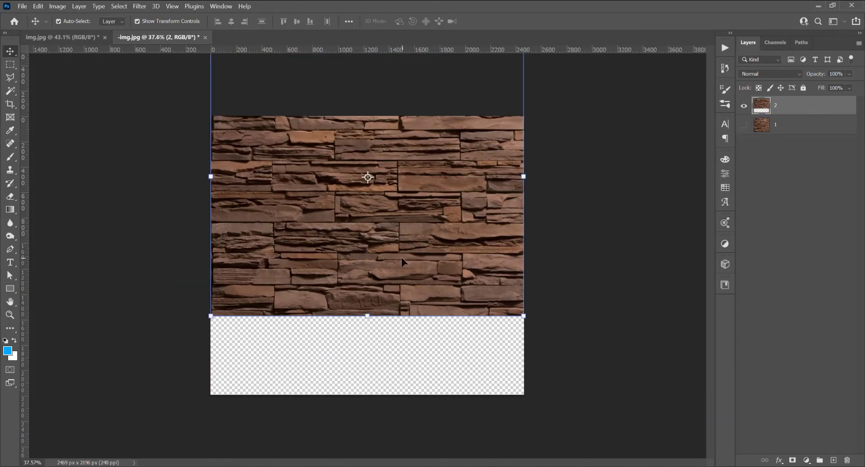
{"action": "scroll", "coordinate": [402, 250], "scroll_direction": "down", "scroll_amount": 1}
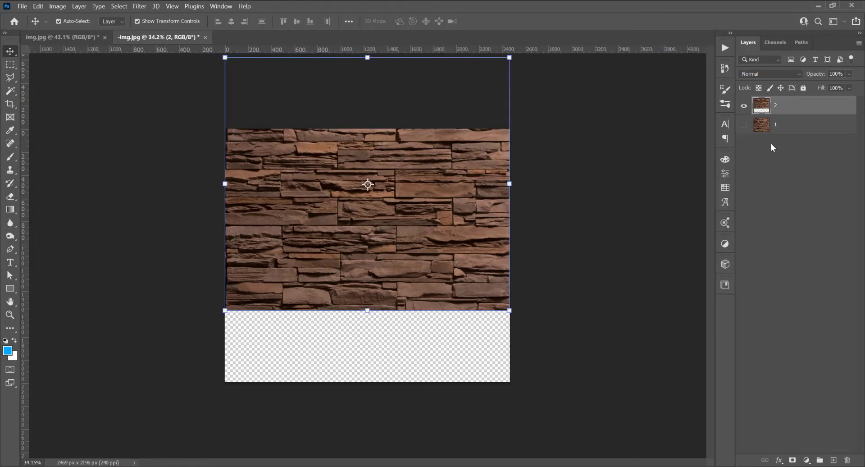
Step: Show layer 1 and move it straight down until its upper edge meets the lower edge of layer 2
{"action": "left_click", "coordinate": [743, 125]}
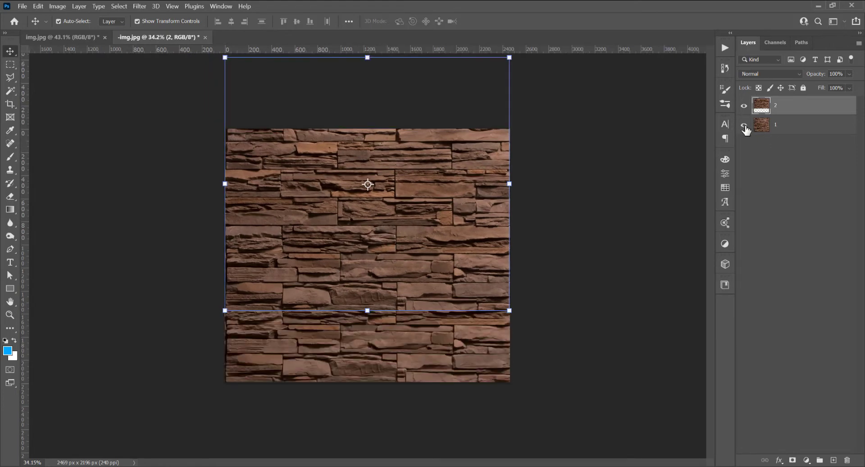
{"action": "left_click", "coordinate": [793, 126]}
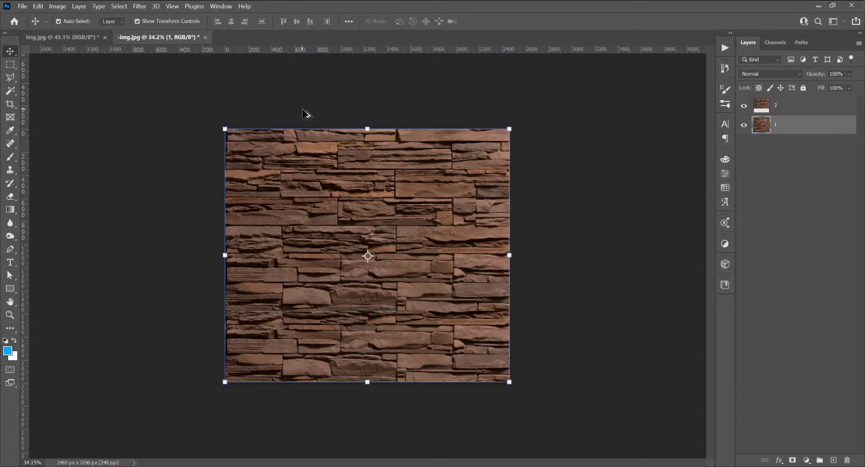
{"action": "scroll", "coordinate": [421, 311], "scroll_direction": "down", "scroll_amount": 2}
{"action": "left_click_drag", "start_coordinate": [410, 329], "coordinate": [405, 379]}
{"action": "left_click", "coordinate": [512, 360]}
{"action": "left_click", "coordinate": [388, 330]}
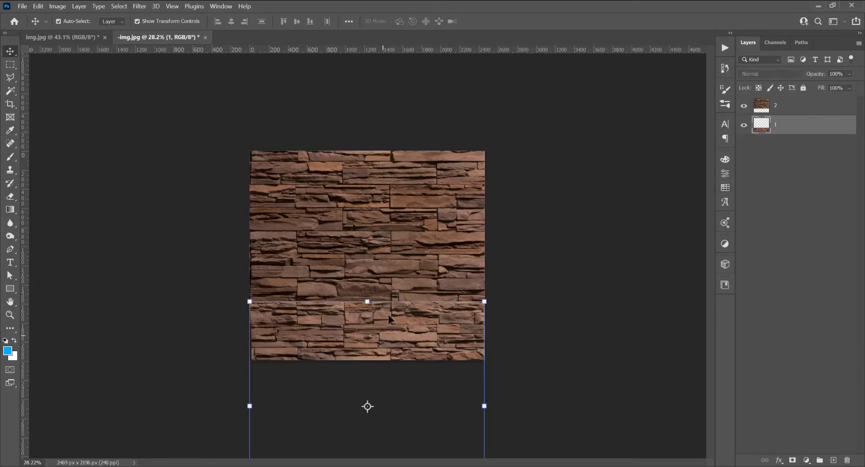
{"action": "scroll", "coordinate": [388, 330], "scroll_direction": "down", "scroll_amount": 3}
{"action": "scroll", "coordinate": [379, 320], "scroll_direction": "up", "scroll_amount": 1}
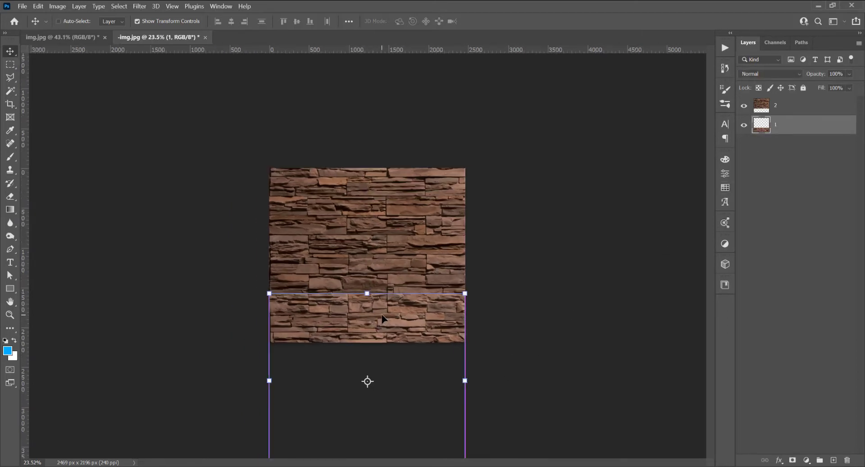
Step: Flip layer 1 vertically and convert it to a smart object
{"action": "key", "text": "ctrl+t"}
{"action": "left_click", "coordinate": [39, 6]}
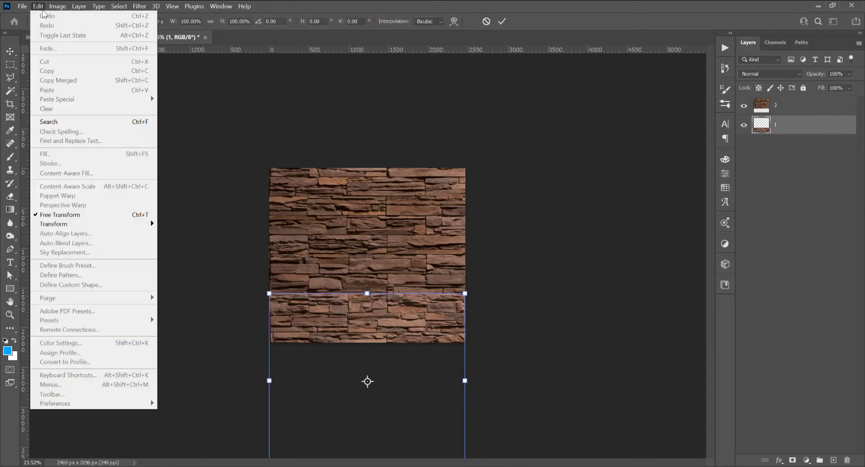
{"action": "left_click", "coordinate": [564, 2]}
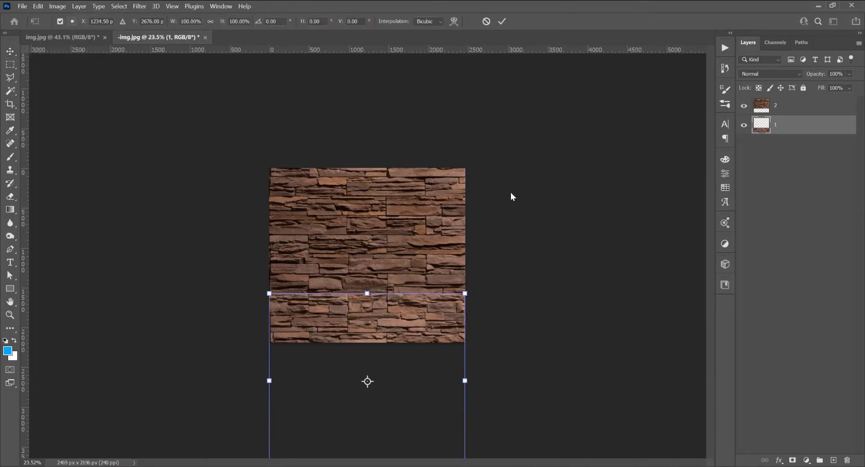
{"action": "right_click", "coordinate": [391, 320]}
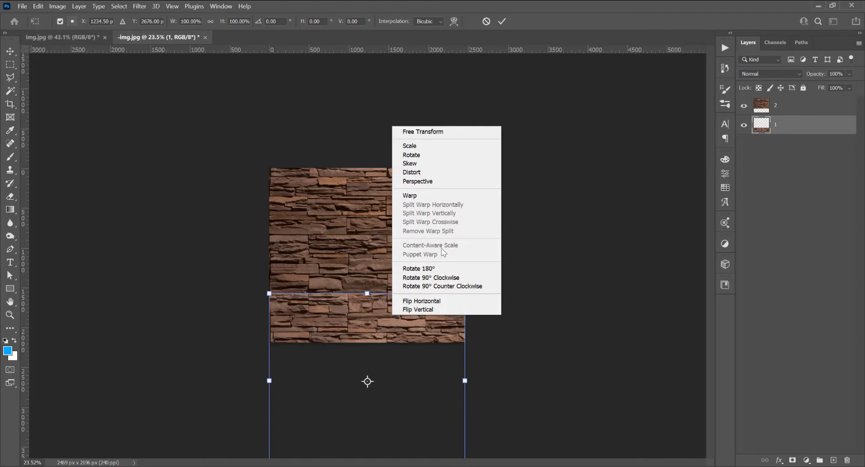
{"action": "left_click", "coordinate": [455, 310]}
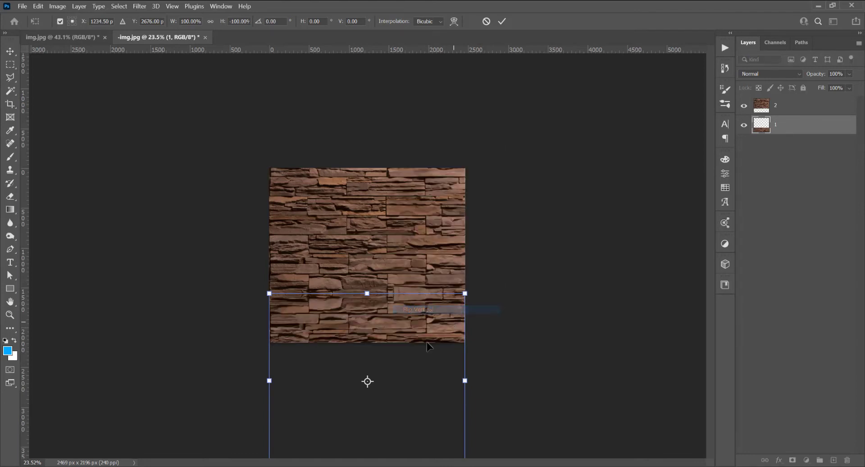
{"action": "key", "text": "Return"}
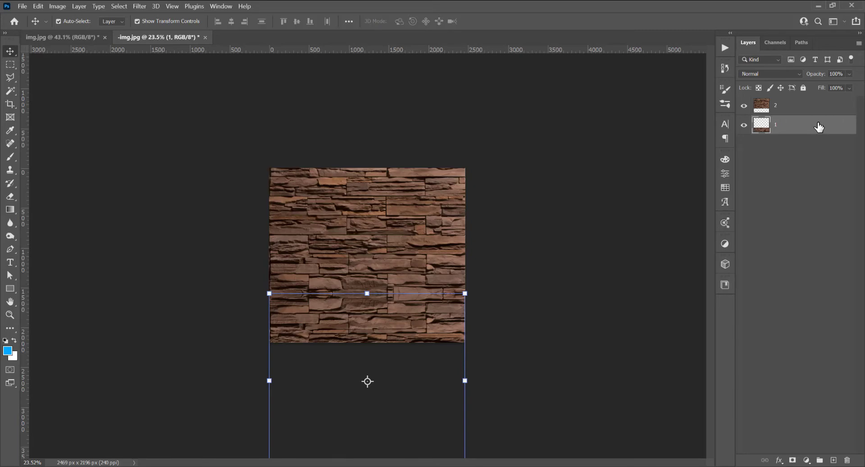
{"action": "right_click", "coordinate": [819, 127]}
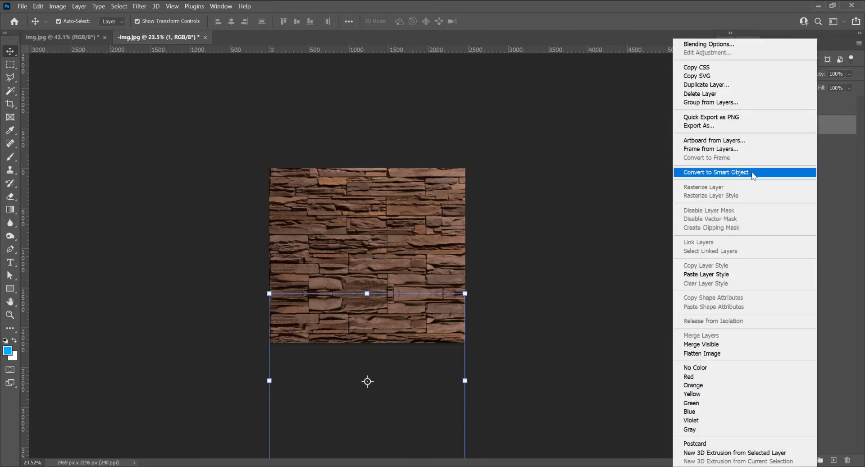
{"action": "left_click", "coordinate": [747, 174]}
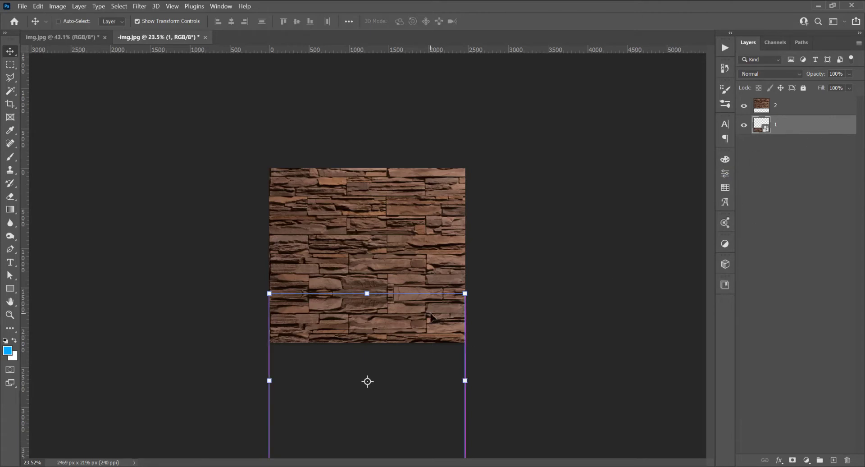
Step: Apply a Perspective transform to layer 1, spreading its lower corners outward to about 429% width to form a floor
{"action": "key", "text": "ctrl+t"}
{"action": "right_click", "coordinate": [409, 309]}
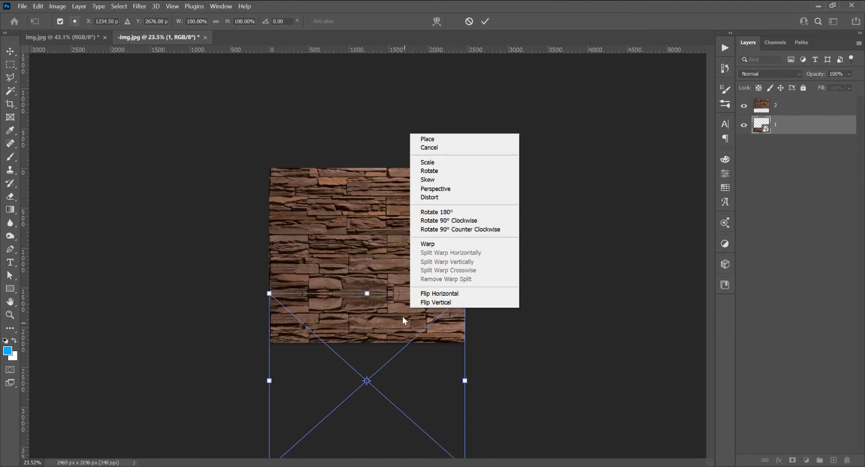
{"action": "left_click", "coordinate": [457, 193]}
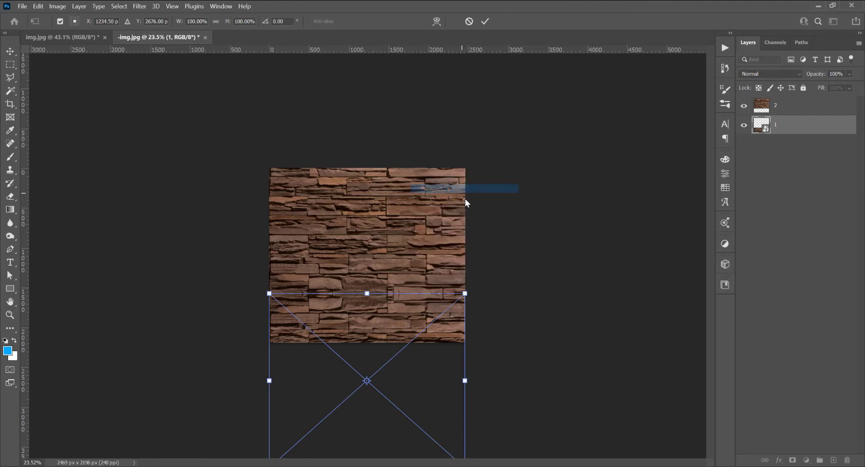
{"action": "key", "text": "ctrl+minus"}
{"action": "key", "text": "ctrl+minus"}
{"action": "key", "text": "ctrl+minus"}
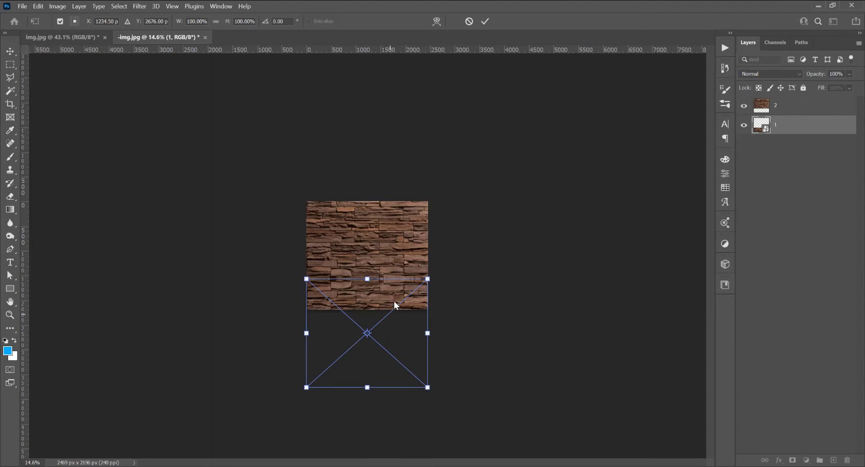
{"action": "left_click_drag", "start_coordinate": [428, 388], "coordinate": [628, 393]}
{"action": "key", "text": "Return"}
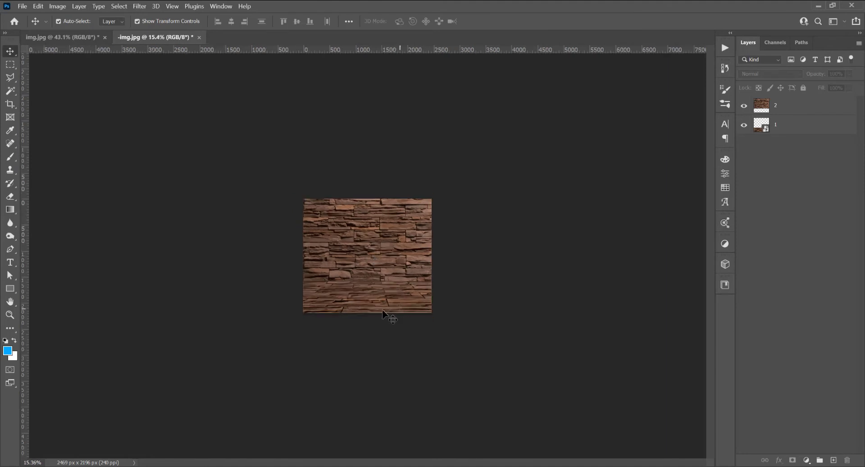
Step: Spread the lower corners of layer 1 further outward with another Perspective transform to strengthen the floor's depth
{"action": "scroll", "coordinate": [390, 302], "scroll_direction": "up", "scroll_amount": 1}
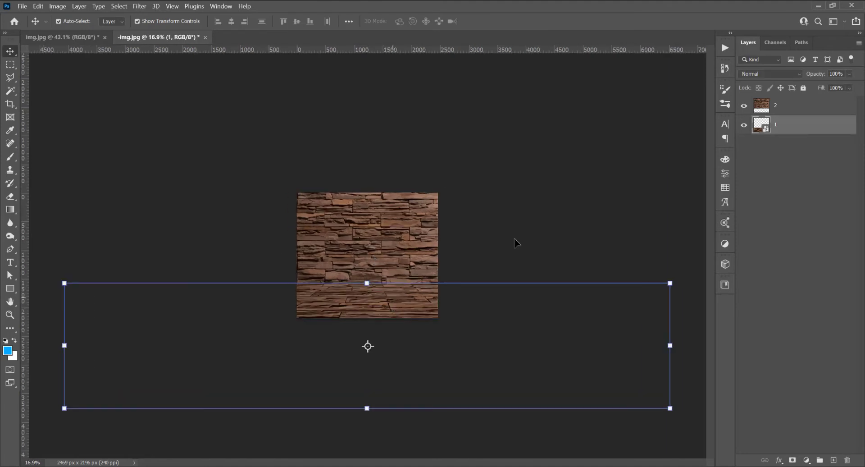
{"action": "key", "text": "ctrl+t"}
{"action": "right_click", "coordinate": [397, 306]}
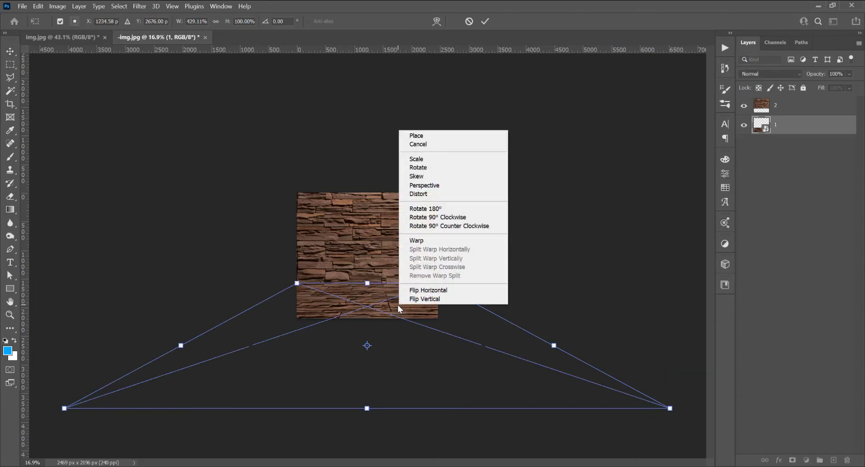
{"action": "left_click", "coordinate": [444, 187]}
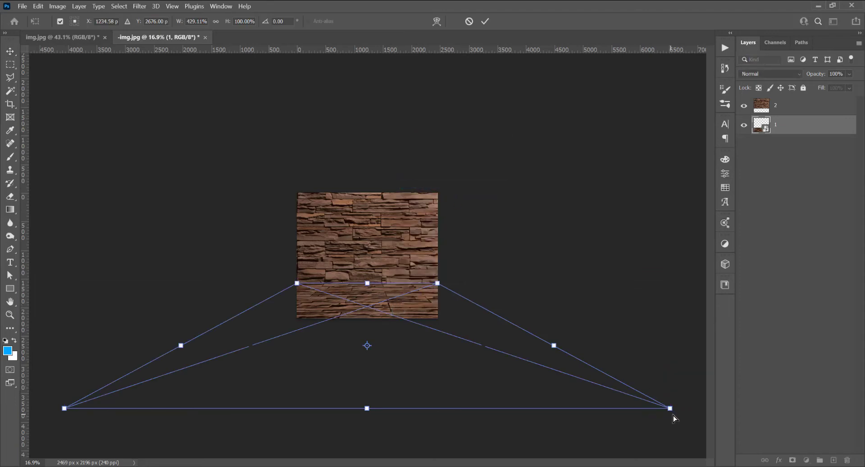
{"action": "left_click_drag", "start_coordinate": [670, 409], "coordinate": [706, 405]}
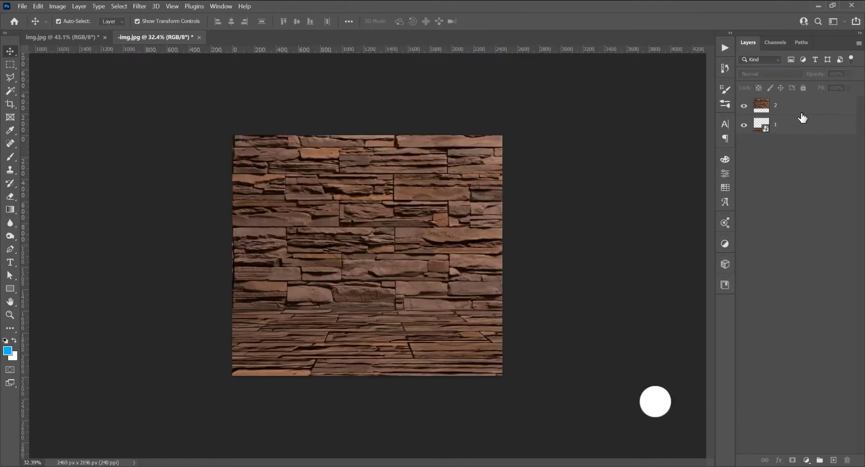
{"action": "left_click", "coordinate": [805, 107]}
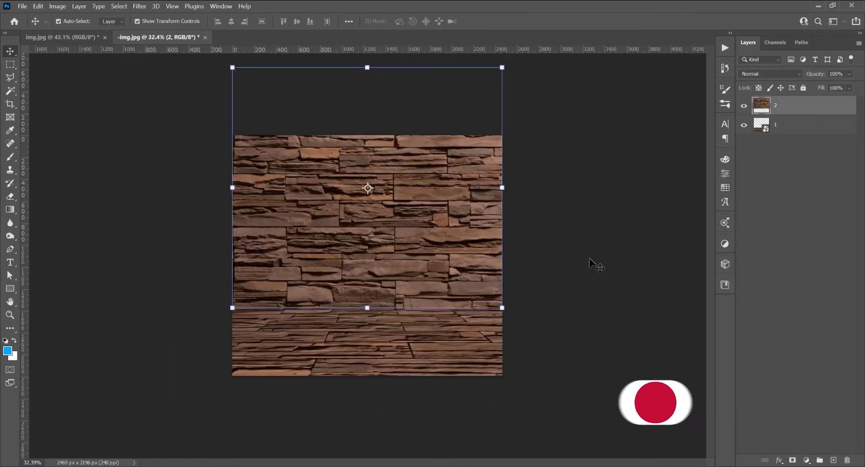
{"action": "left_click", "coordinate": [559, 311]}
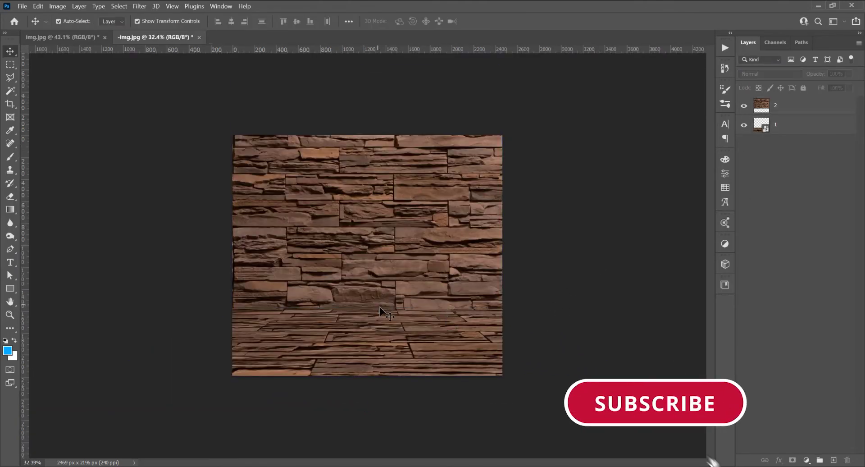
Step: Add a new empty layer above layer 2 and activate the Brush tool with black as the foreground color
{"action": "left_click", "coordinate": [808, 108]}
{"action": "left_click", "coordinate": [833, 459]}
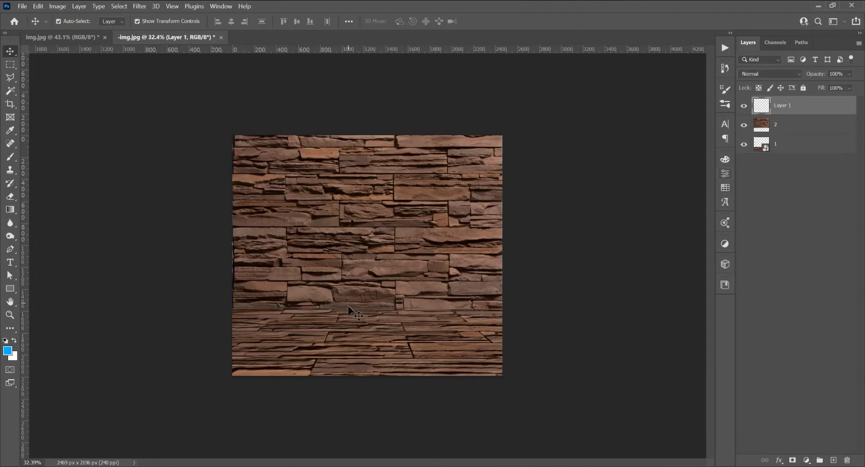
{"action": "key", "text": "b"}
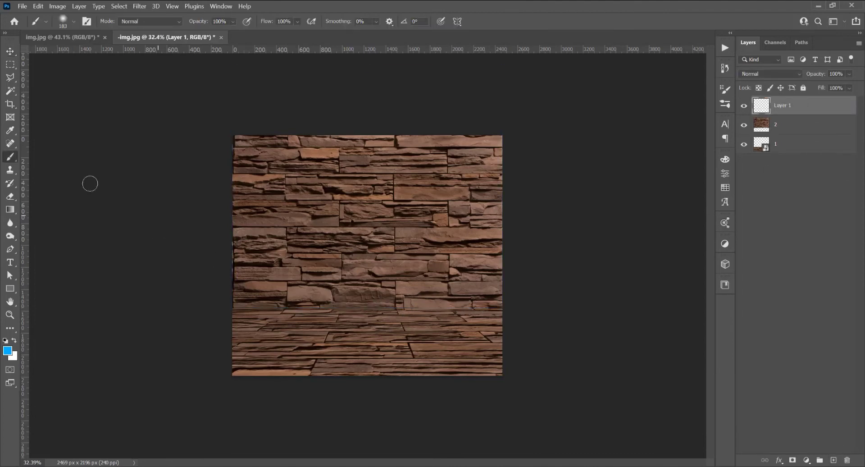
{"action": "right_click", "coordinate": [11, 157]}
{"action": "left_click", "coordinate": [59, 160]}
{"action": "scroll", "coordinate": [284, 330], "scroll_direction": "up", "scroll_amount": 2}
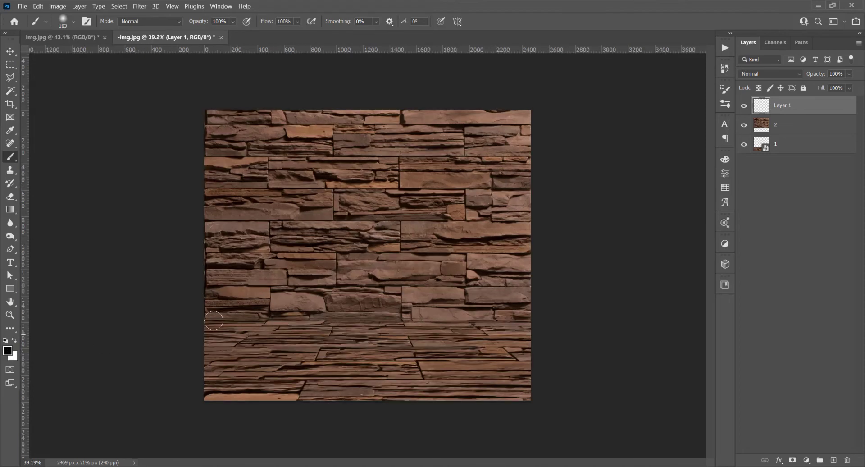
Step: Paint a straight black stroke across the full wall-floor seam with a 183 px brush at 0% hardness
{"action": "left_click", "coordinate": [64, 20]}
{"action": "left_click", "coordinate": [57, 78]}
{"action": "mouse_move", "coordinate": [103, 54]}
{"action": "left_mouse_down"}
{"action": "mouse_move", "coordinate": [90, 54]}
{"action": "mouse_move", "coordinate": [103, 56]}
{"action": "left_mouse_up"}
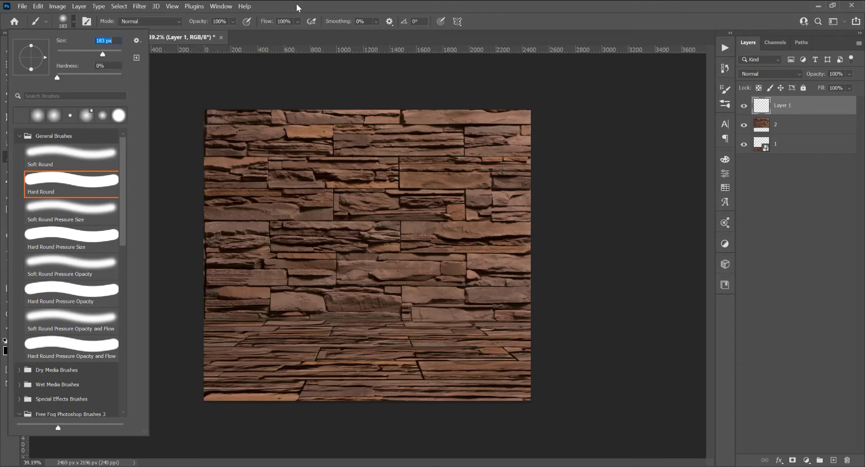
{"action": "left_click", "coordinate": [298, 6]}
{"action": "left_click", "coordinate": [206, 319]}
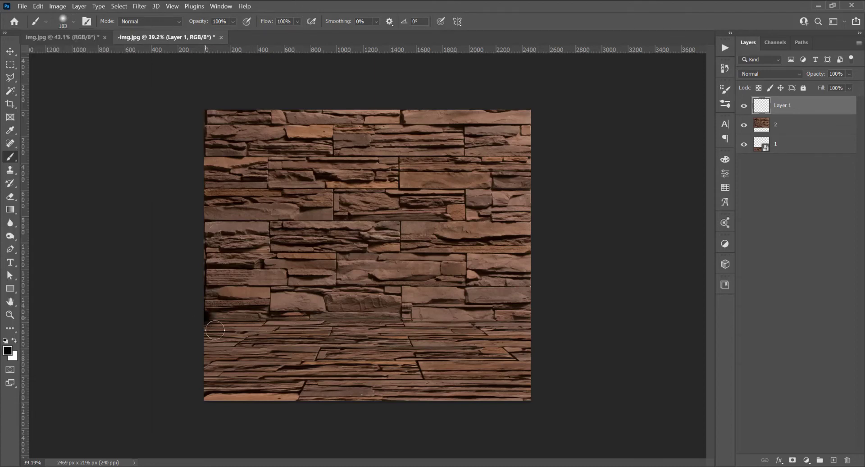
{"action": "left_click", "coordinate": [535, 320], "text": "shift"}
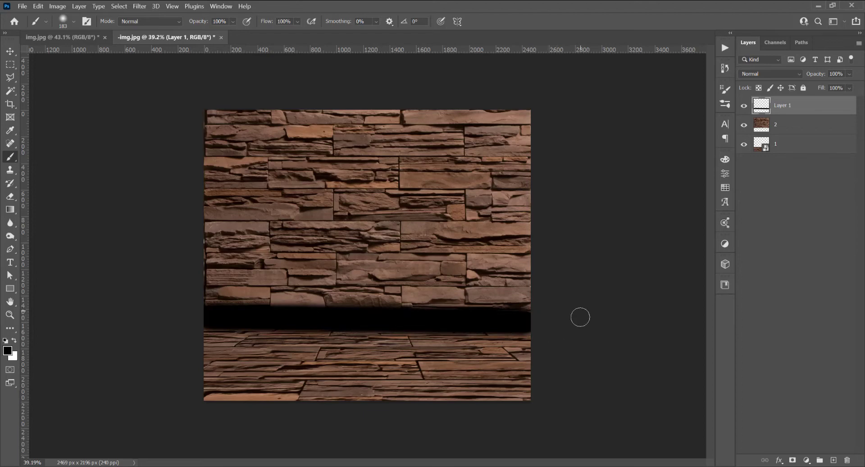
Step: Convert Layer 1, which holds the black seam stroke, to a smart object
{"action": "right_click", "coordinate": [829, 105]}
{"action": "right_click", "coordinate": [837, 104]}
{"action": "left_click", "coordinate": [771, 173]}
Step: Apply a Gaussian Blur with a radius of 6.0 pixels to the black stroke on Layer 1
{"action": "left_click", "coordinate": [145, 7]}
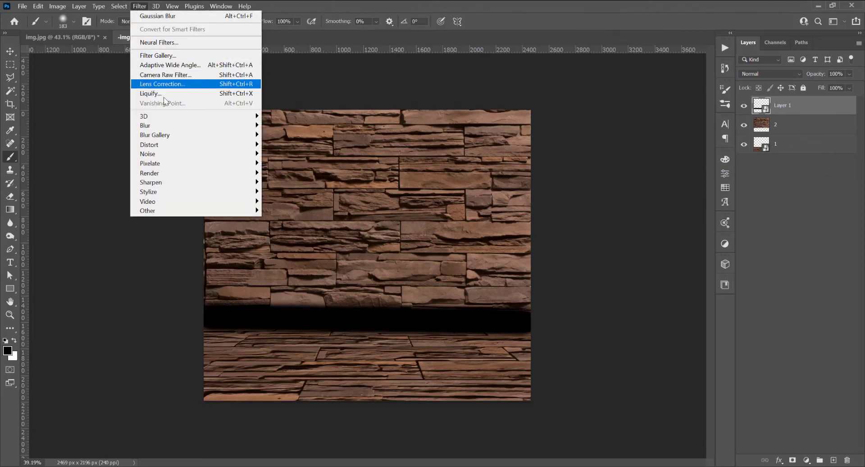
{"action": "mouse_move", "coordinate": [170, 127]}
{"action": "left_click", "coordinate": [293, 165]}
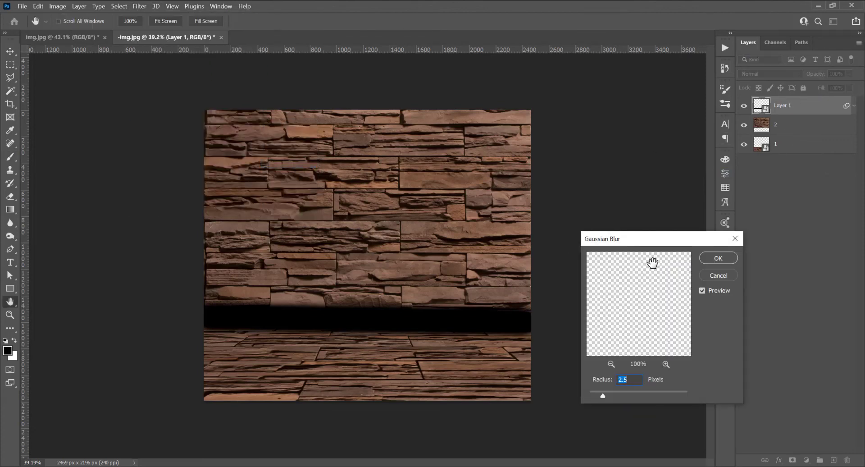
{"action": "left_click_drag", "start_coordinate": [625, 387], "coordinate": [632, 387]}
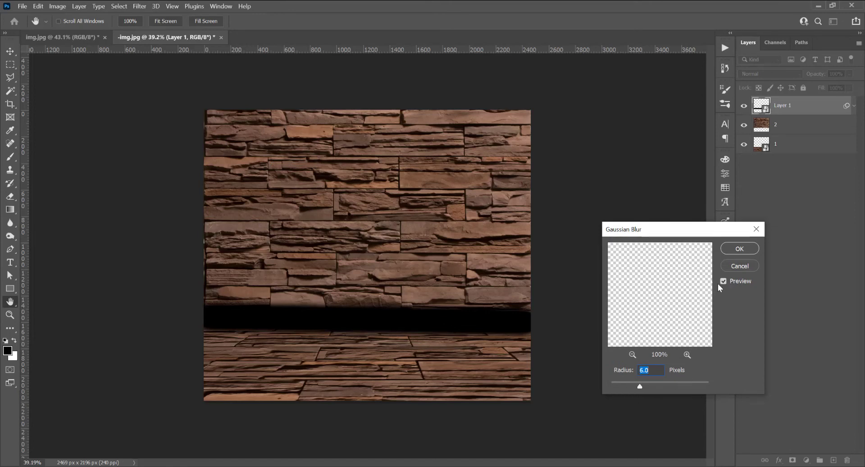
{"action": "left_click", "coordinate": [739, 248]}
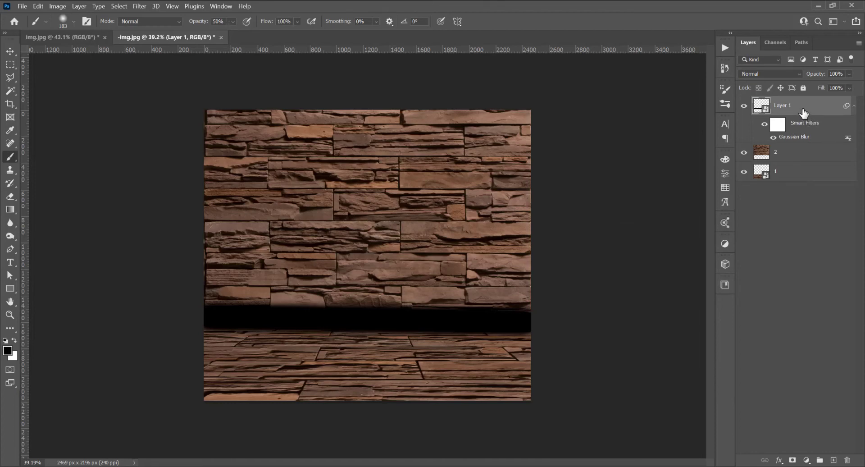
Step: Reduce the seam shadow's layer opacity, first trying 50% and then setting it to 30%
{"action": "key", "text": "v"}
{"action": "key", "text": "5"}
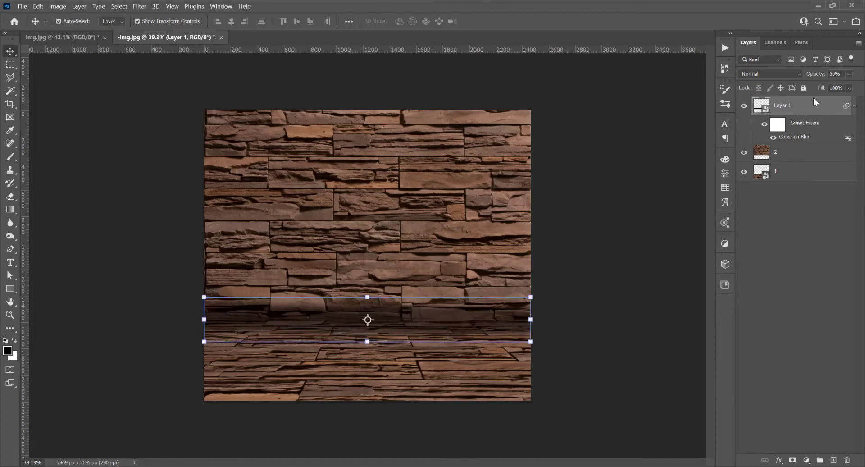
{"action": "left_click", "coordinate": [610, 251]}
{"action": "left_click", "coordinate": [446, 326]}
{"action": "key", "text": "3"}
{"action": "left_click", "coordinate": [636, 232]}
{"action": "left_click", "coordinate": [489, 322]}
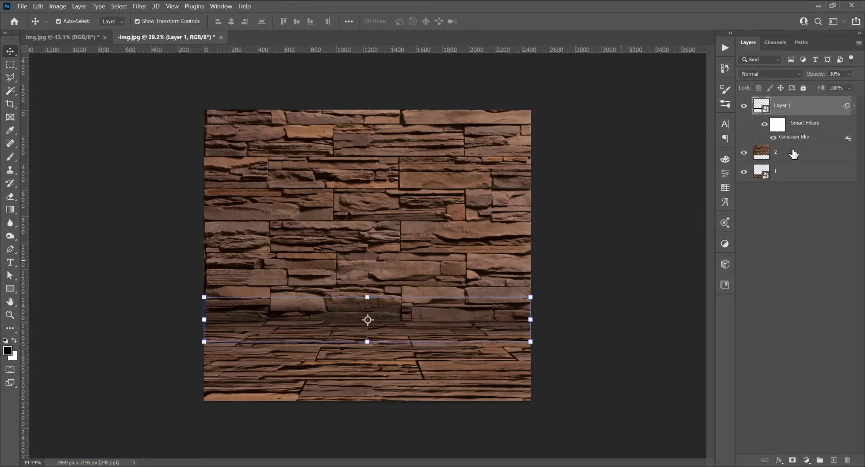
Step: Edit the Gaussian Blur smart filter on Layer 1 and set its radius to 4.0 pixels
{"action": "scroll", "coordinate": [393, 292], "scroll_direction": "up", "scroll_amount": 1}
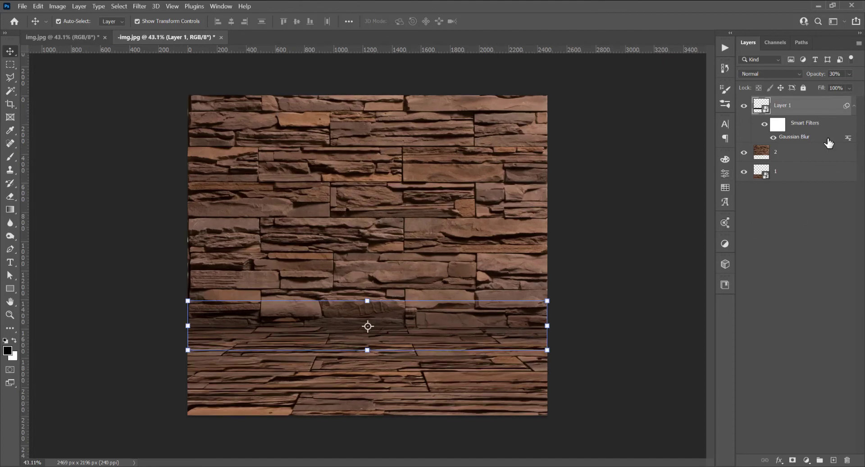
{"action": "double_click", "coordinate": [789, 140]}
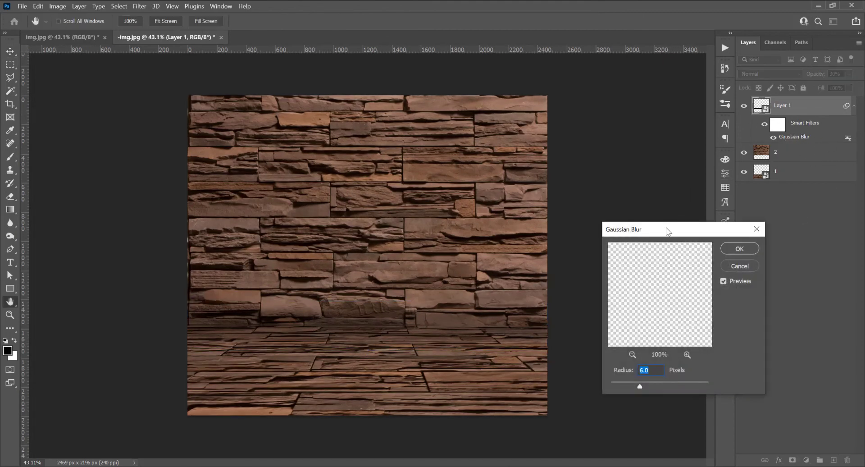
{"action": "left_click_drag", "start_coordinate": [659, 237], "coordinate": [663, 224]}
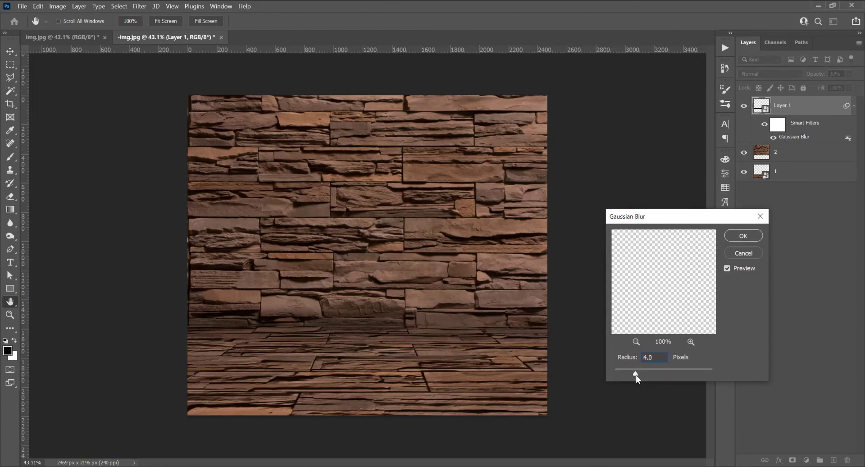
{"action": "left_click", "coordinate": [748, 237]}
{"action": "left_click", "coordinate": [609, 241]}
{"action": "scroll", "coordinate": [332, 189], "scroll_direction": "down", "scroll_amount": 1}
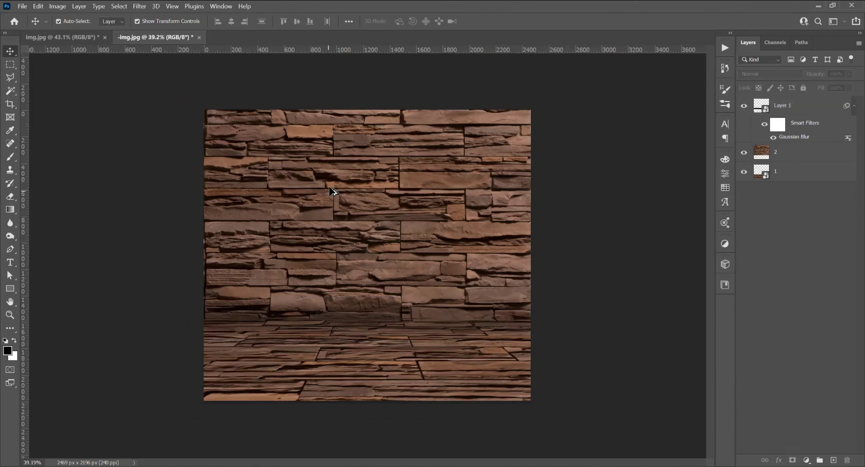
Step: Collapse the smart filter list of Layer 1 and add a new empty layer above it
{"action": "left_click", "coordinate": [853, 105]}
{"action": "left_click", "coordinate": [800, 106]}
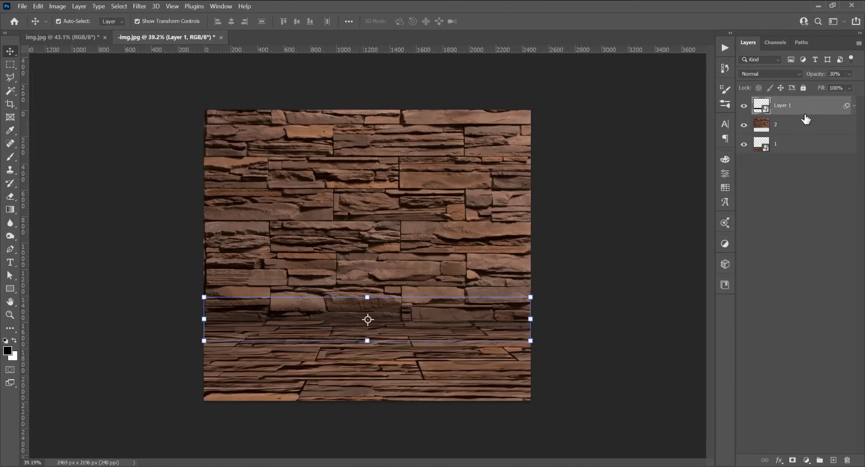
{"action": "left_click", "coordinate": [834, 459]}
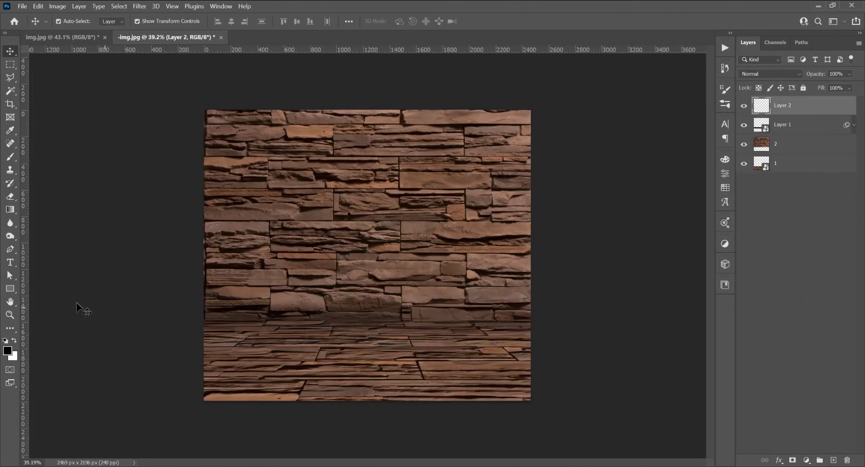
Step: Draw a linear black Foreground to Transparent gradient on the new layer, from just below the floor's bottom edge up to about mid-floor
{"action": "key", "text": "g"}
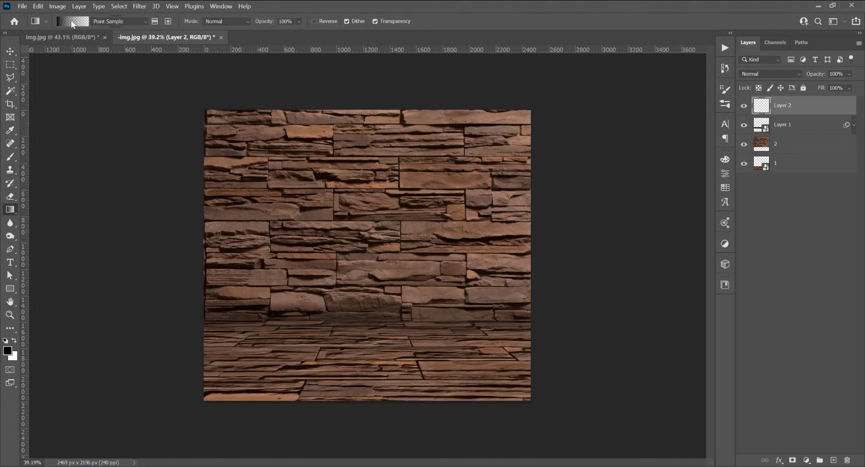
{"action": "left_click", "coordinate": [73, 24]}
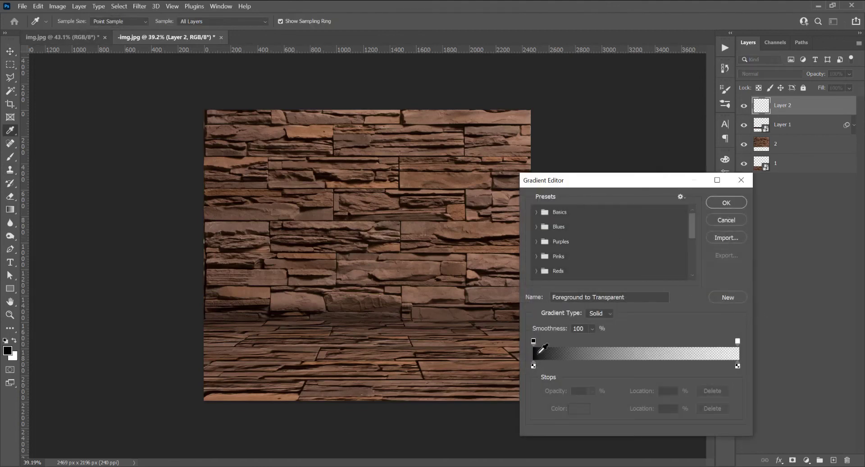
{"action": "left_click", "coordinate": [535, 211]}
{"action": "left_click", "coordinate": [565, 227]}
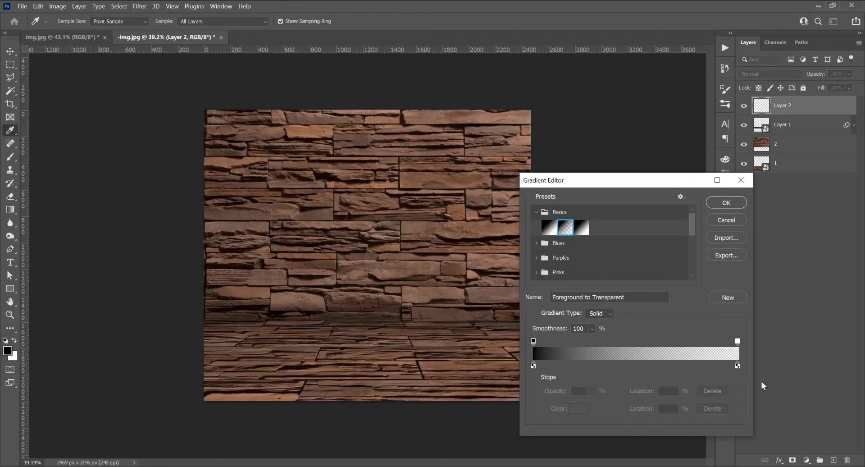
{"action": "left_click", "coordinate": [734, 203]}
{"action": "left_click_drag", "start_coordinate": [370, 412], "coordinate": [371, 351]}
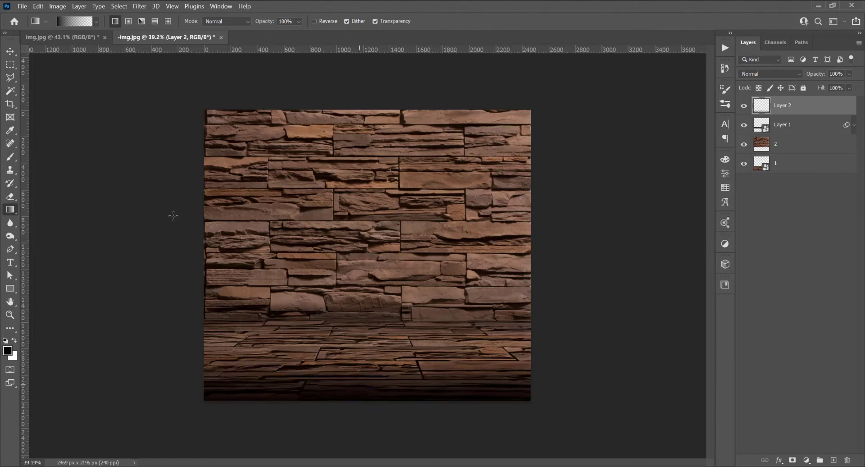
Step: Set the opacity of the floor gradient layer to 50% and deselect it to review the scene
{"action": "left_click", "coordinate": [10, 53]}
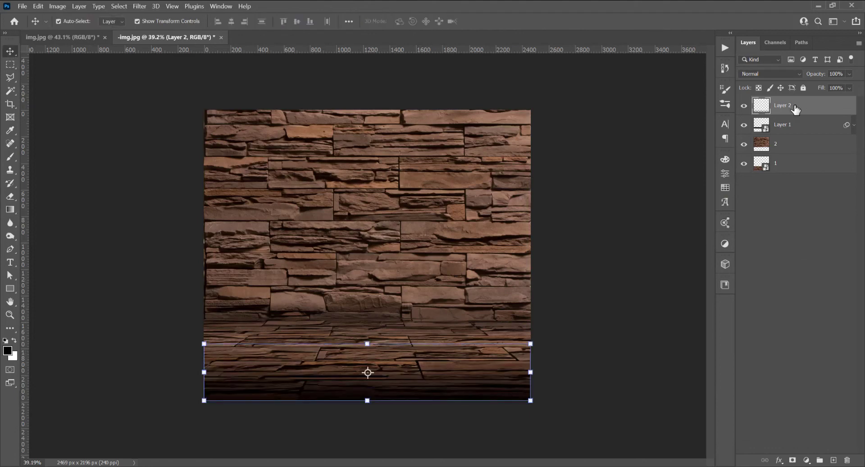
{"action": "key", "text": "ctrl+z"}
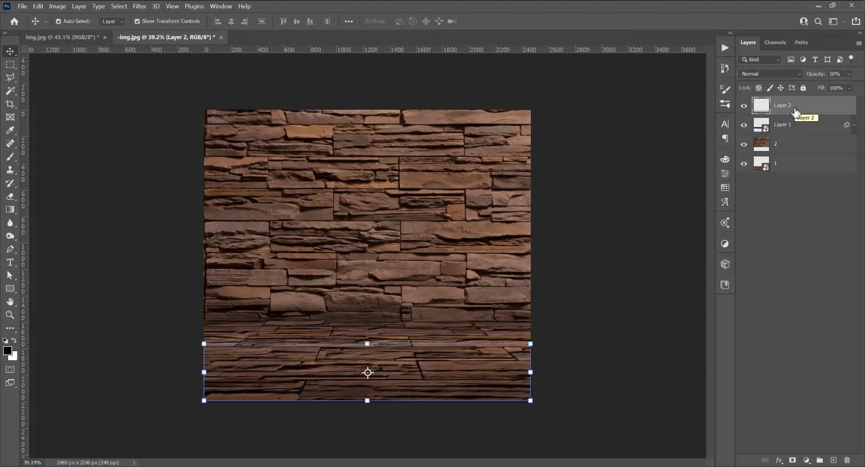
{"action": "left_click", "coordinate": [621, 146]}
{"action": "scroll", "coordinate": [352, 184], "scroll_direction": "down", "scroll_amount": 1}
{"action": "scroll", "coordinate": [352, 185], "scroll_direction": "up", "scroll_amount": 1}
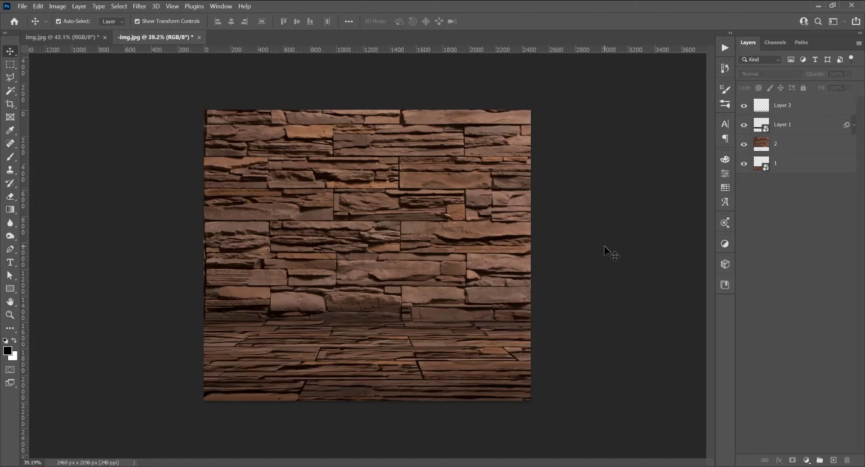